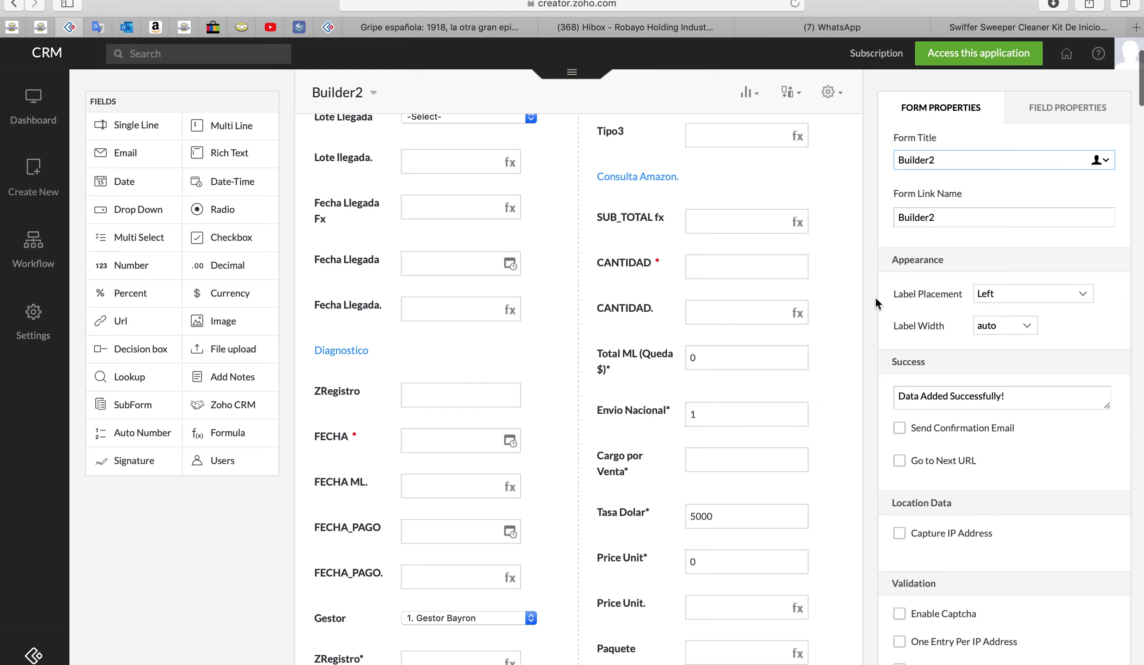
# Search the Builder2 form for "dias" and select the Dias sin entregar field under Petición y Cancelaciones
pyautogui.press('super+f')
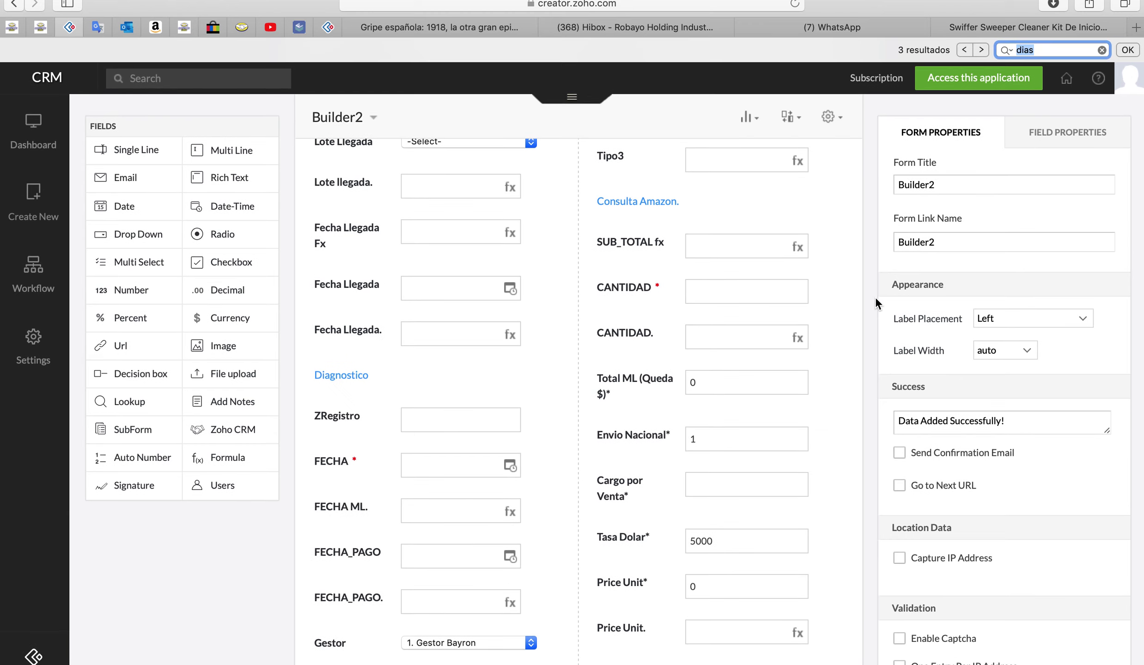
pyautogui.press('Return')
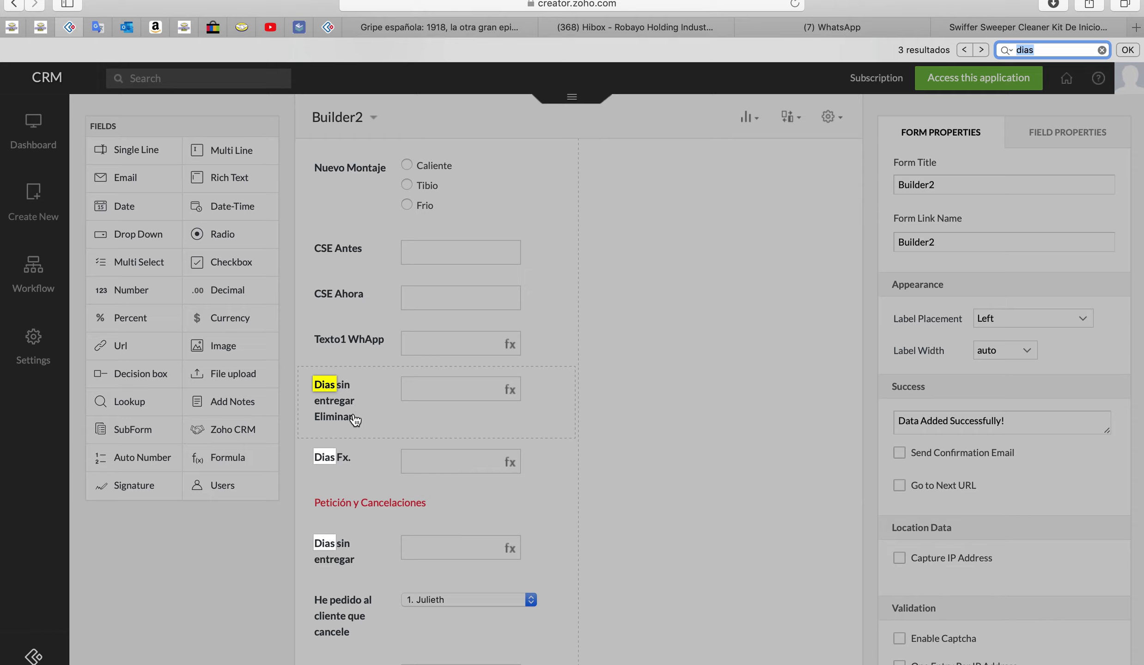
pyautogui.click(363, 468)
pyautogui.click(373, 551)
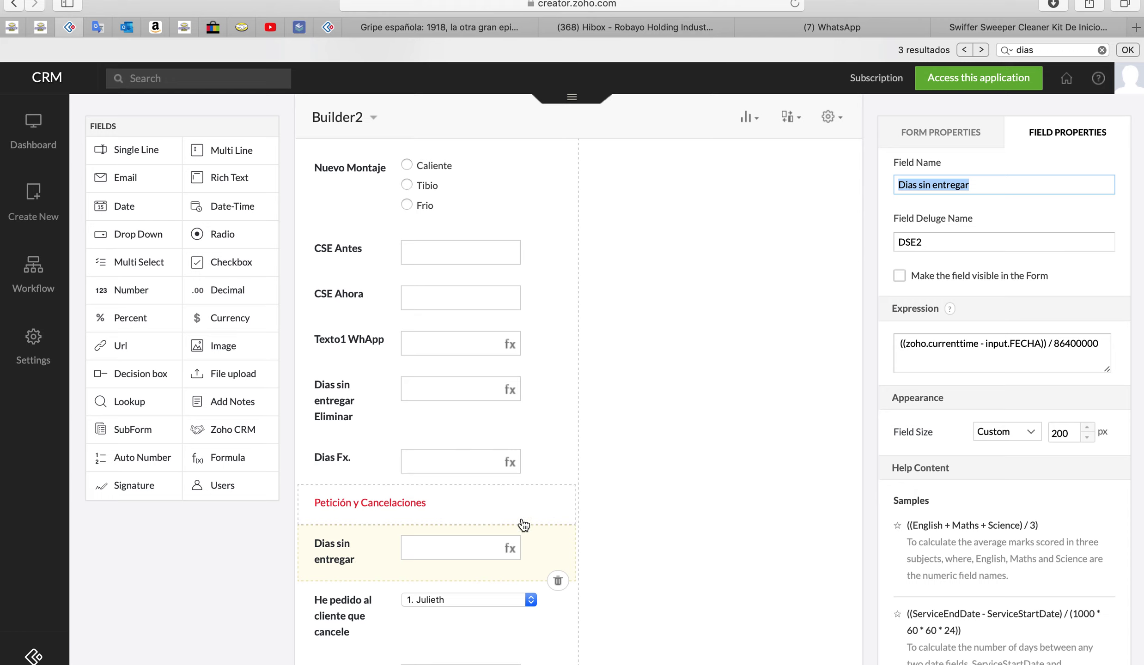
# Change the Dias sin entregar expression to ((zoho.currenttime - input.FECHA)) / 8640000 and accept the change
pyautogui.click(942, 356)
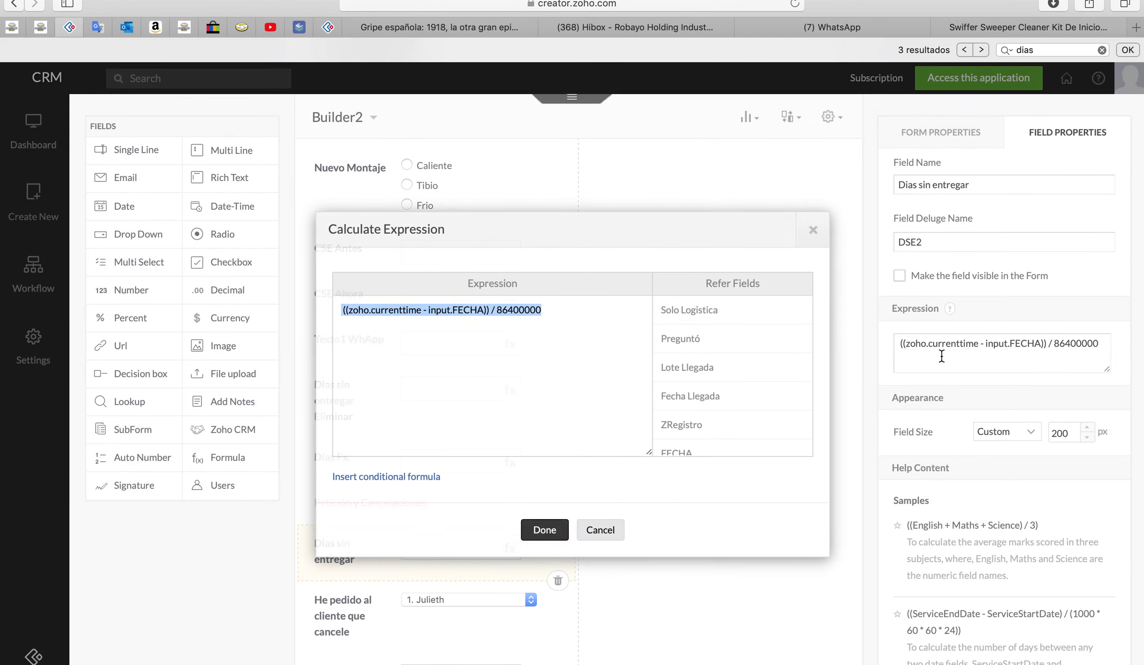
pyautogui.click(554, 314)
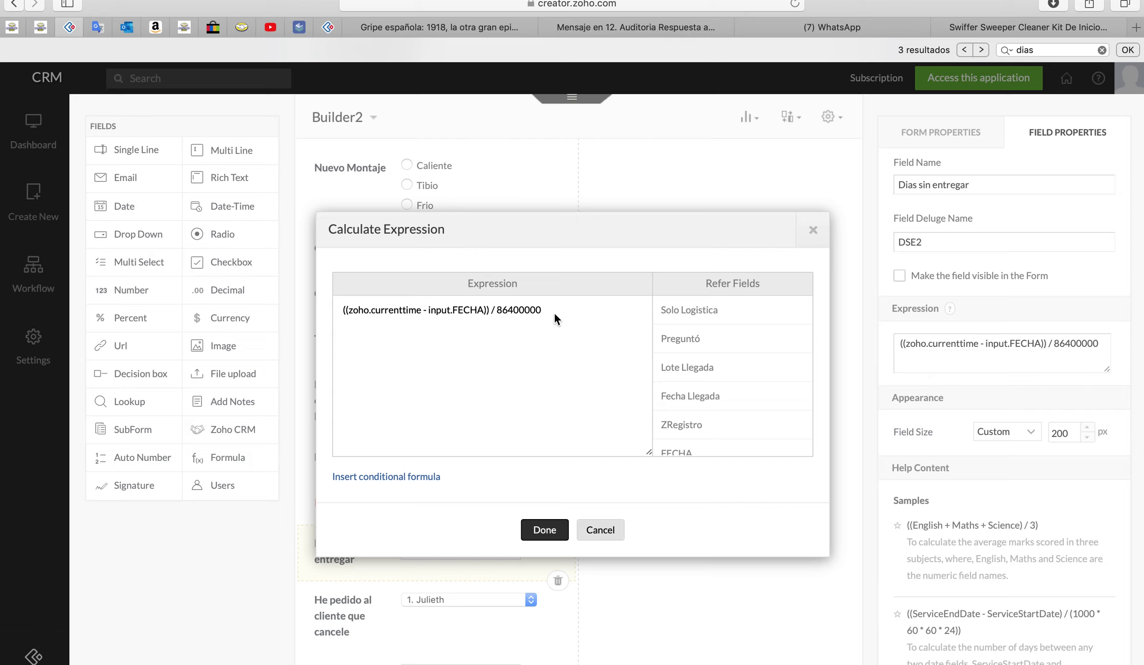
pyautogui.press('BackSpace')
pyautogui.click(541, 530)
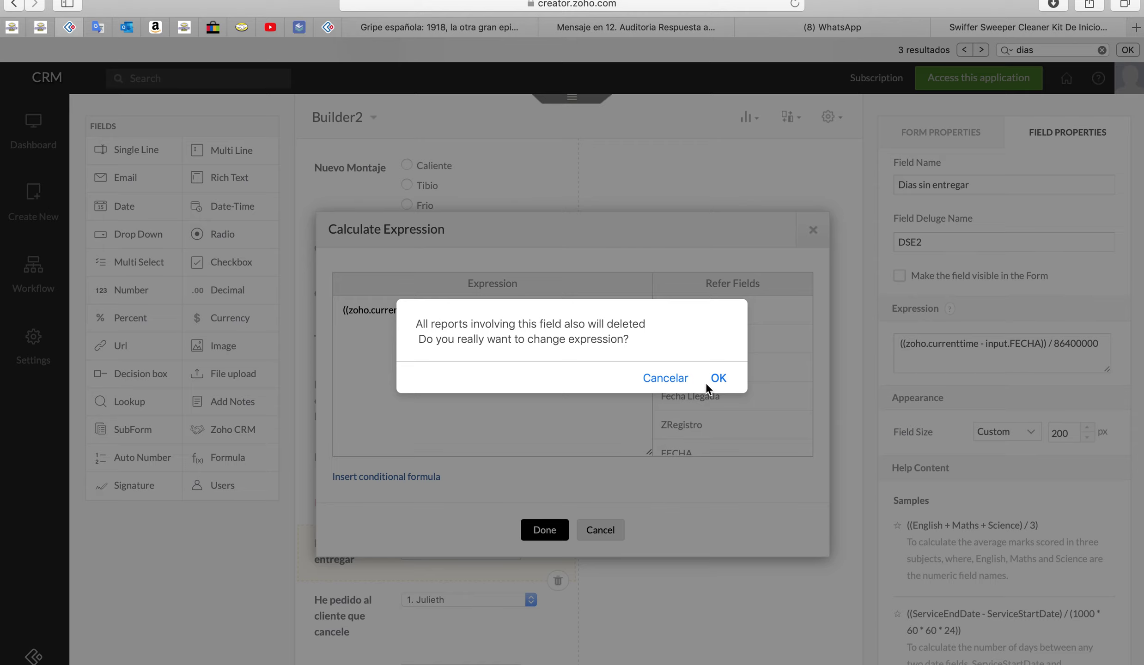
pyautogui.click(721, 377)
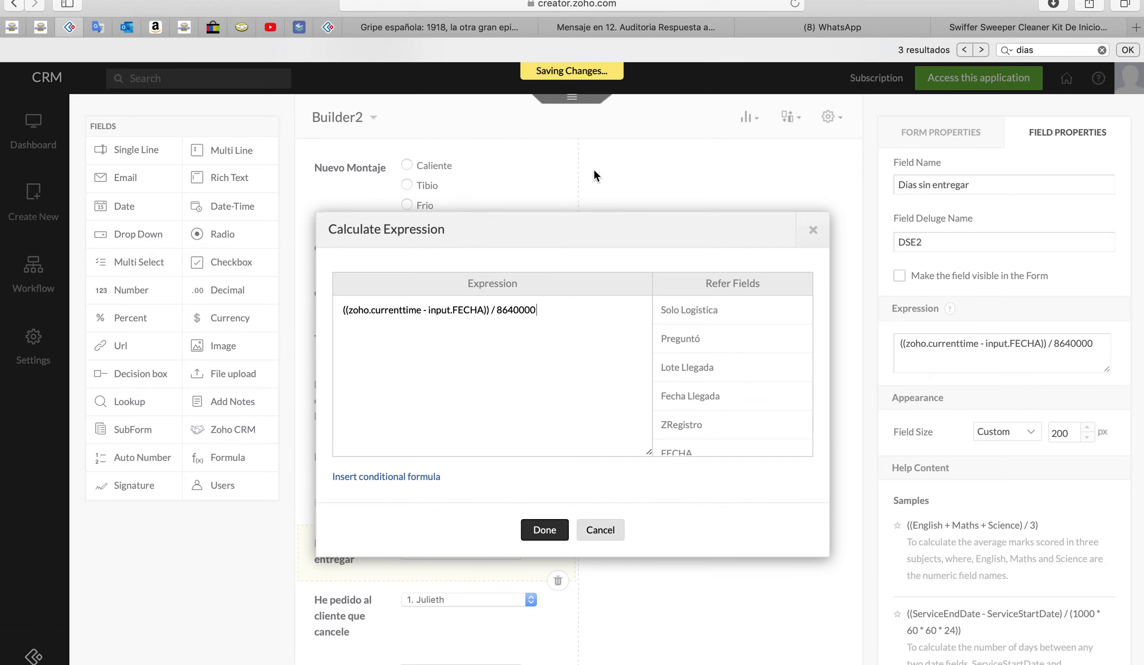
# Set the Dias sin entregar expression back to ((zoho.currenttime - input.FECHA)) / 86400000 and accept the change
pyautogui.click(985, 352)
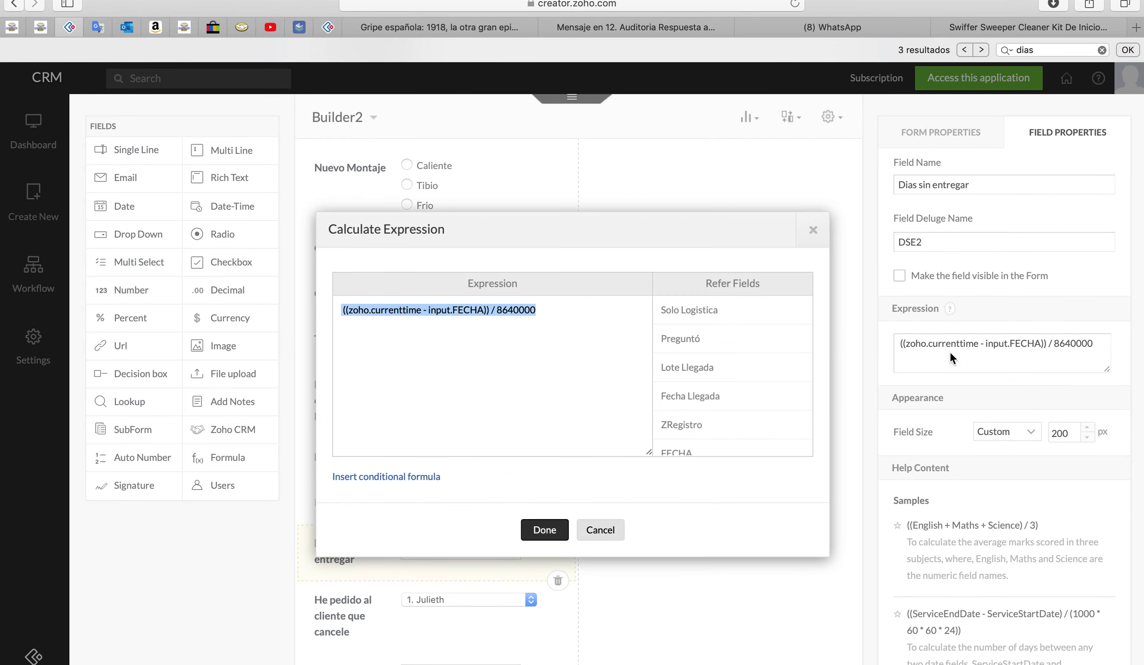
pyautogui.click(602, 313)
pyautogui.write('0')
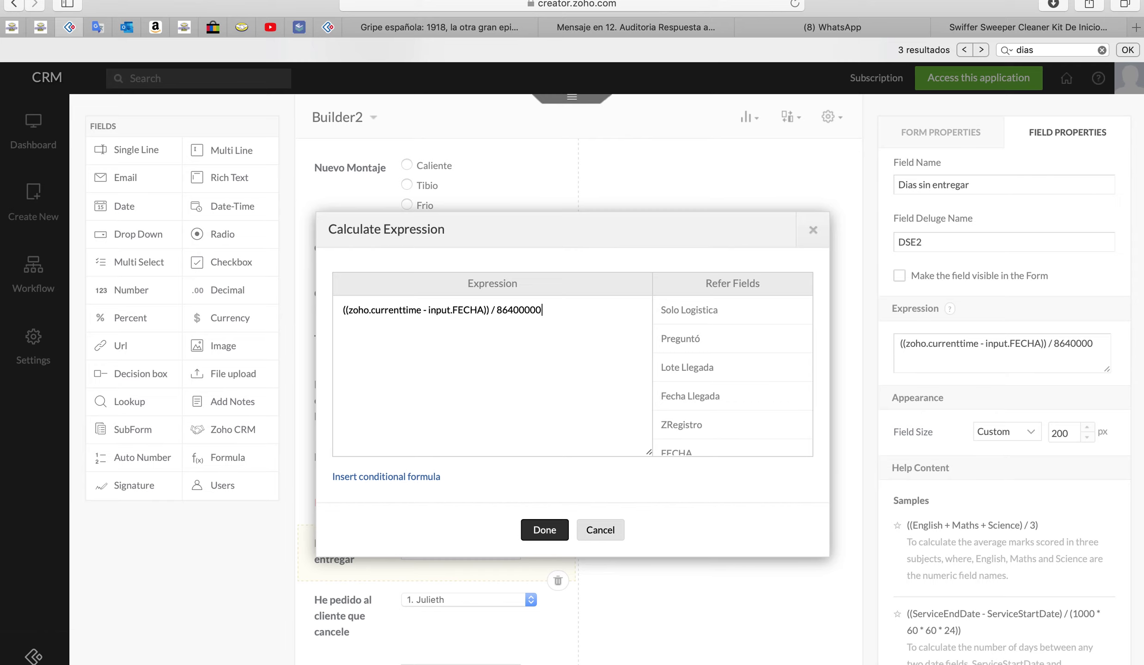
pyautogui.click(541, 530)
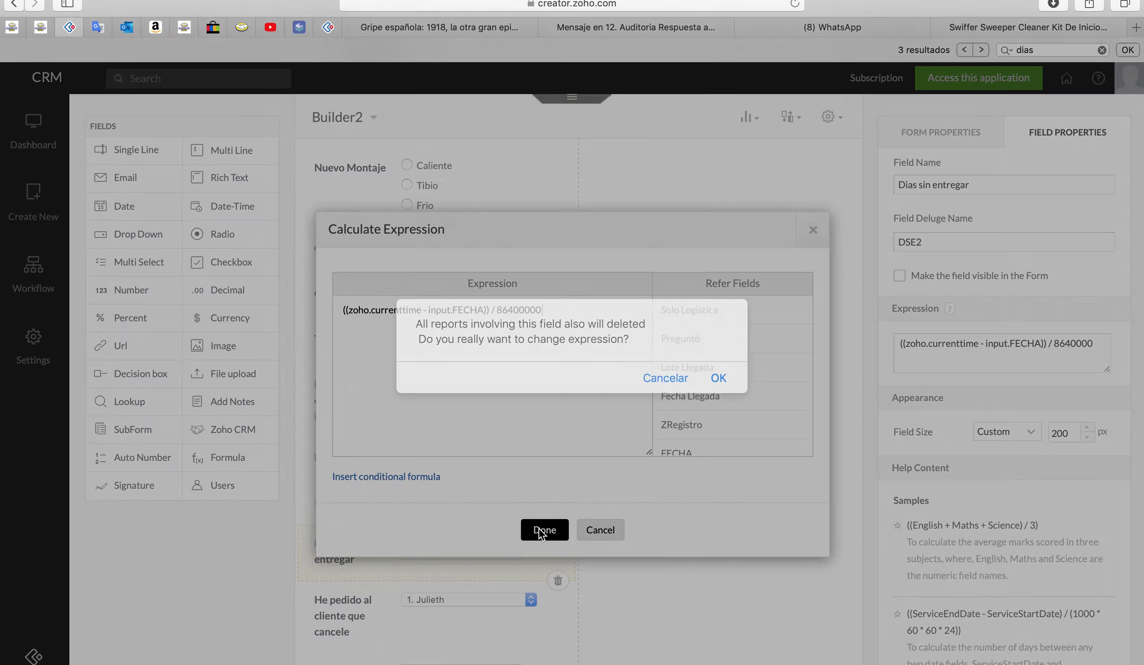
pyautogui.click(718, 379)
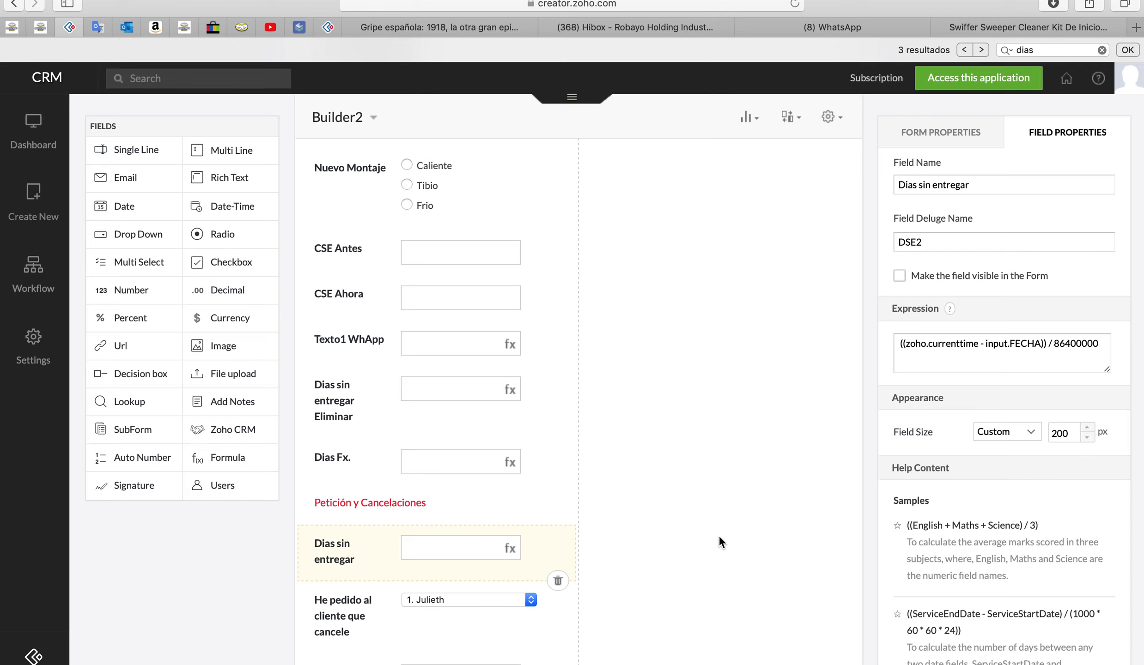
# Switch to the Completo report and compare the record's Dias sin entregar and Dias Fx. values
pyautogui.click(41, 31)
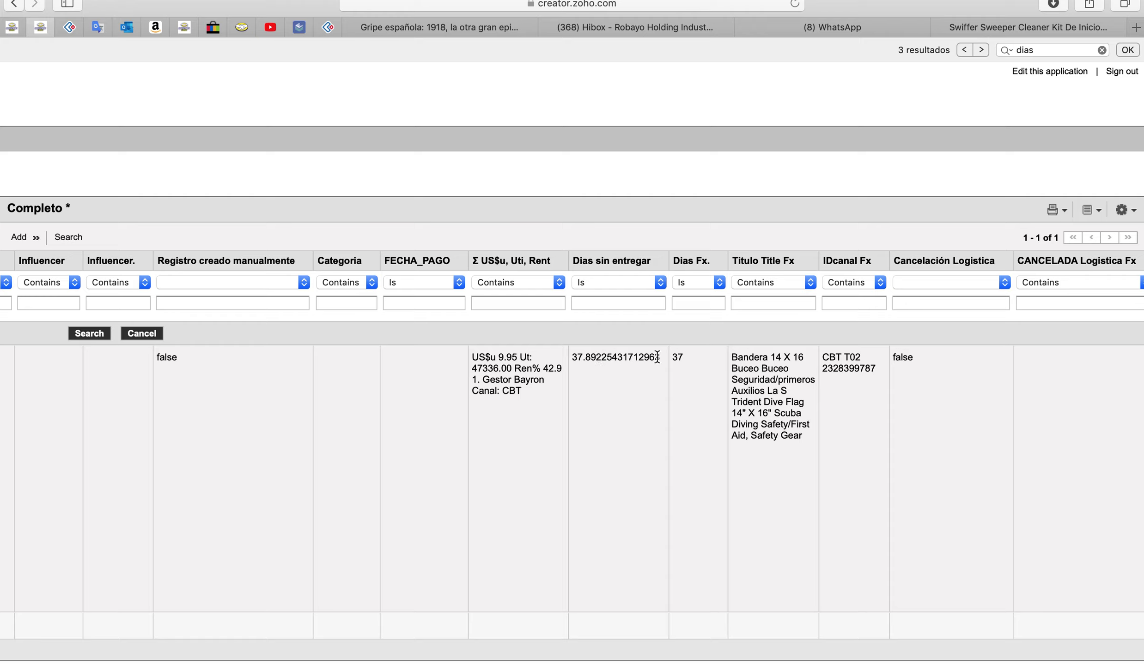
pyautogui.moveTo(661, 357); pyautogui.dragTo(575, 359)
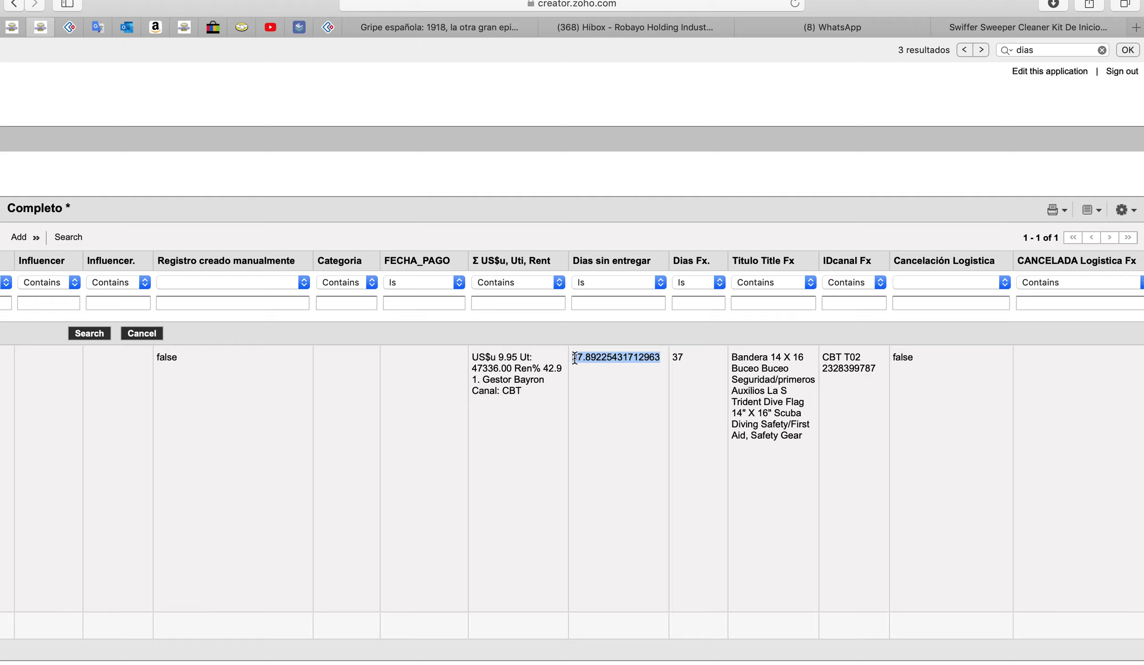
pyautogui.moveTo(574, 359); pyautogui.dragTo(572, 359)
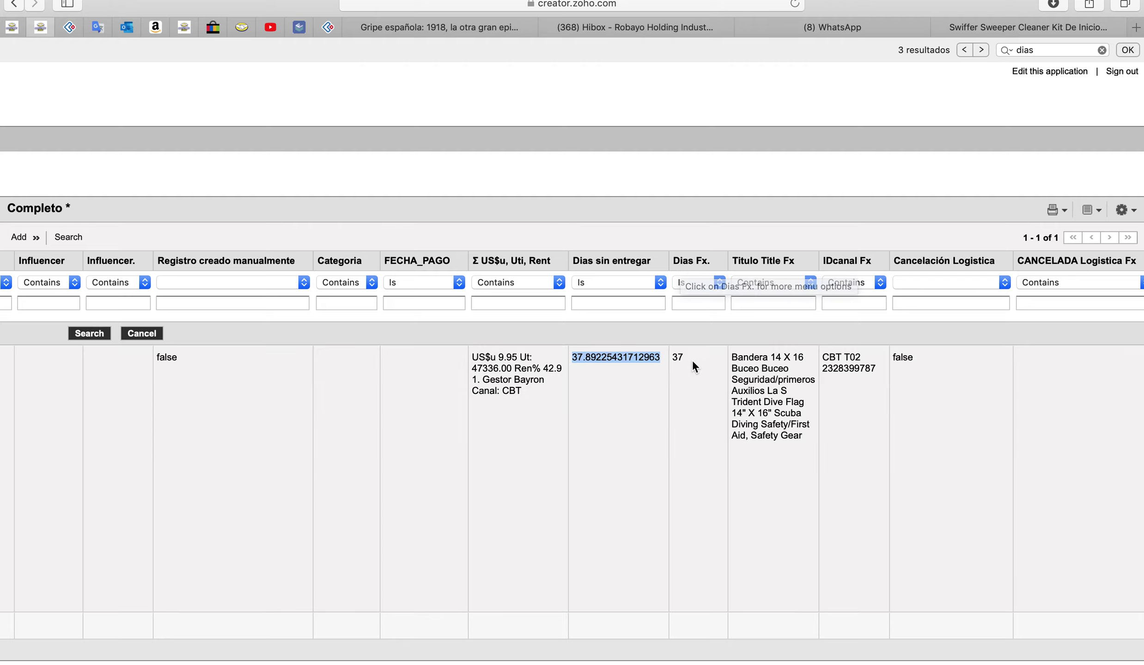
pyautogui.moveTo(683, 357); pyautogui.dragTo(573, 357)
pyautogui.doubleClick(679, 357)
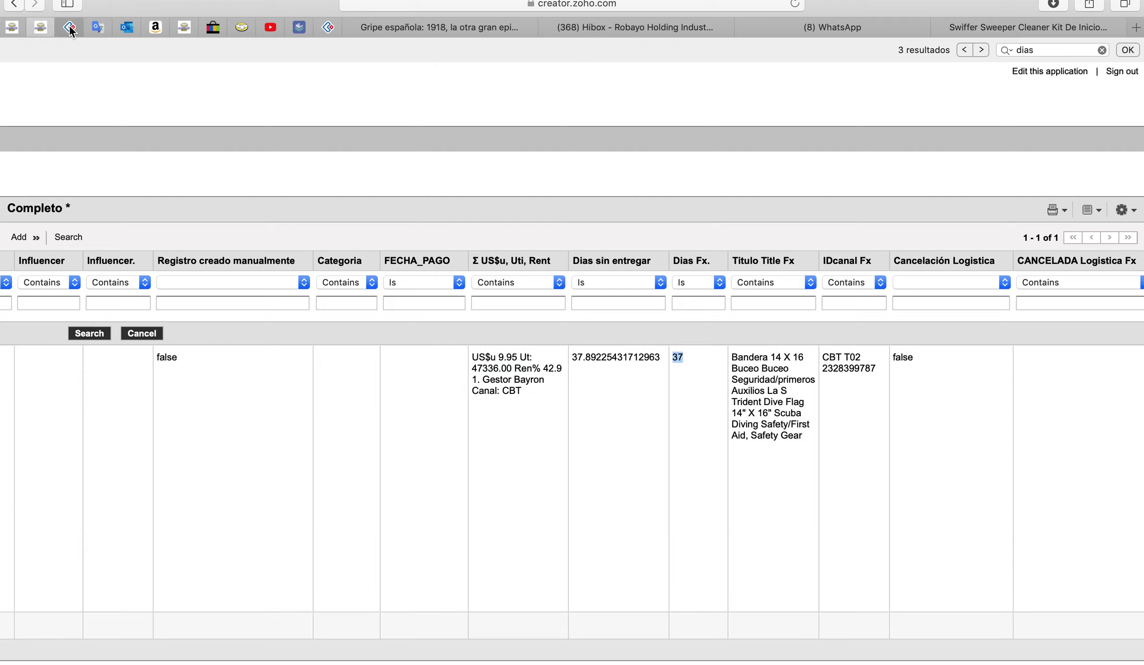
# Back in the form builder, change the Dias Fx. field's expression to input.DSE2. toLong() and accept the change
pyautogui.click(69, 28)
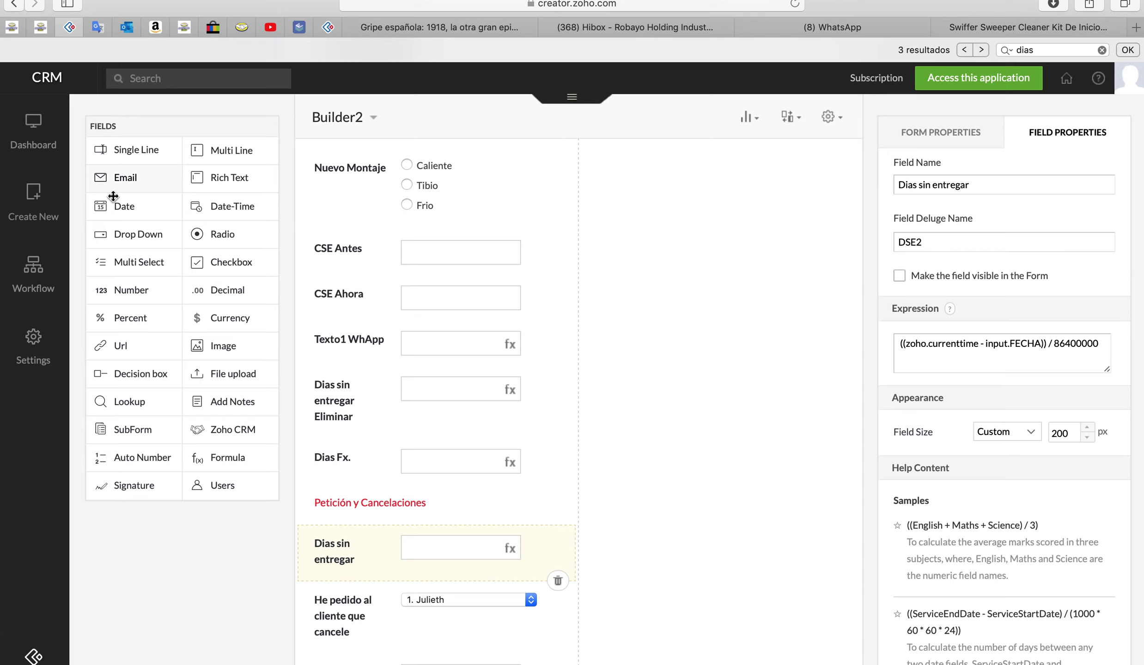
pyautogui.click(364, 466)
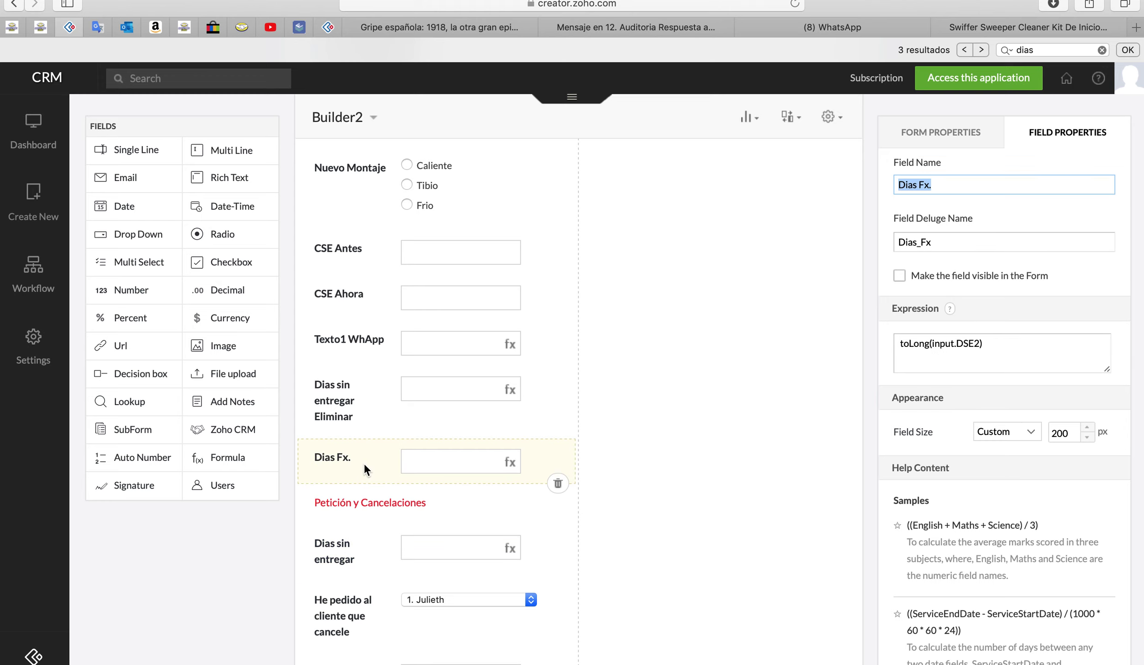
pyautogui.click(994, 364)
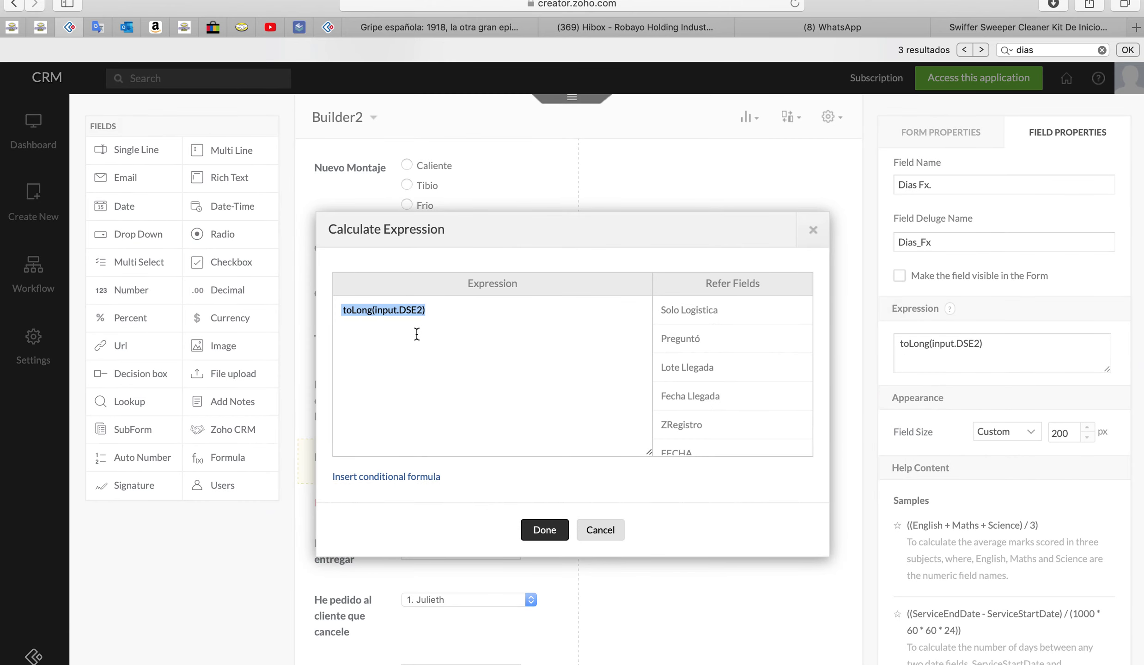
pyautogui.click(368, 322)
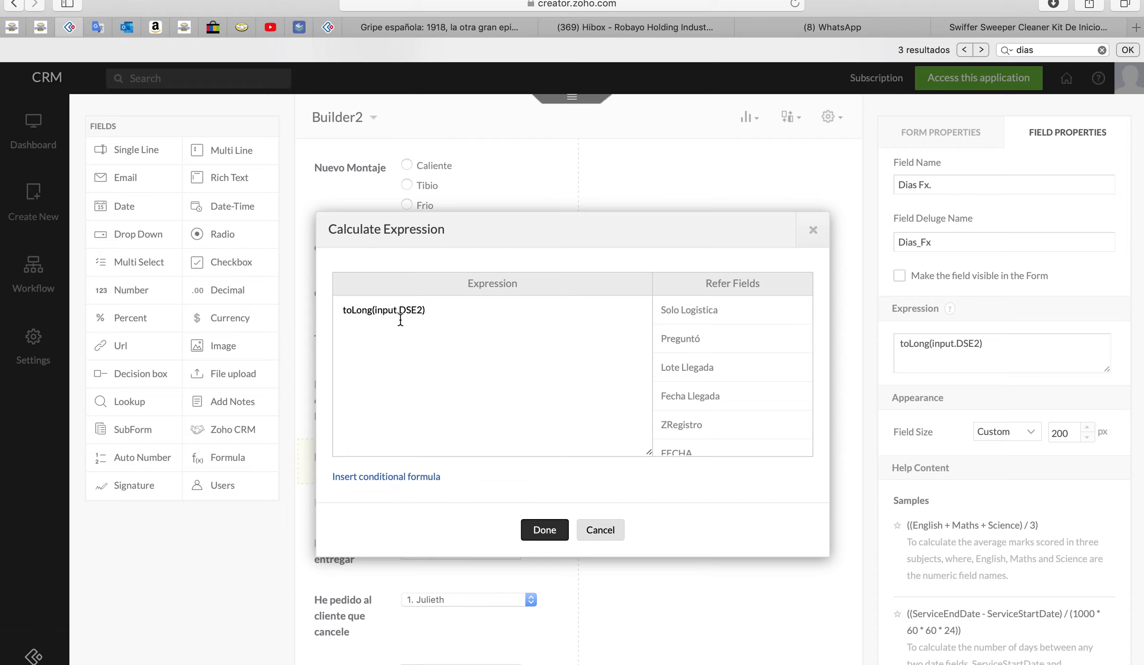
pyautogui.press('Left')
pyautogui.hotkey('shift', 'Left')
pyautogui.hotkey('shift', 'Left')
pyautogui.hotkey('shift', 'Left')
pyautogui.hotkey('shift', 'Left')
pyautogui.hotkey('shift', 'Left')
pyautogui.hotkey('shift', 'Left')
pyautogui.hotkey('shift', 'Left')
pyautogui.hotkey('shift', 'Left')
pyautogui.hotkey('shift', 'Left')
pyautogui.hotkey('shift', 'Left')
pyautogui.press('BackSpace')
pyautogui.write('input.DSE2.')
pyautogui.click(537, 531)
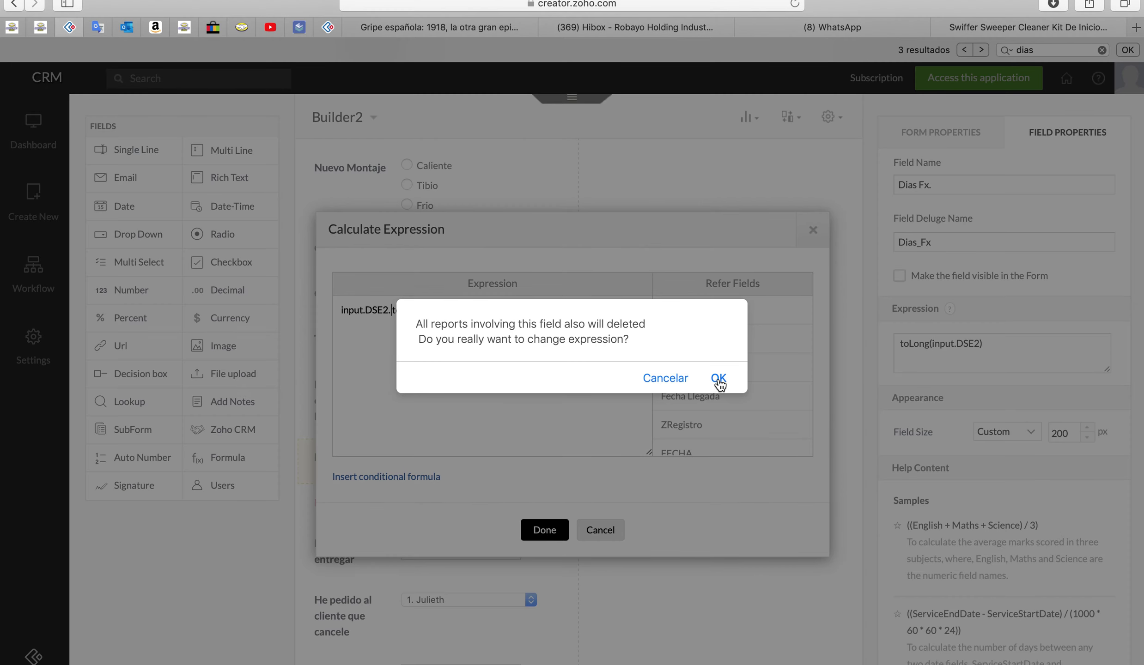
pyautogui.click(719, 378)
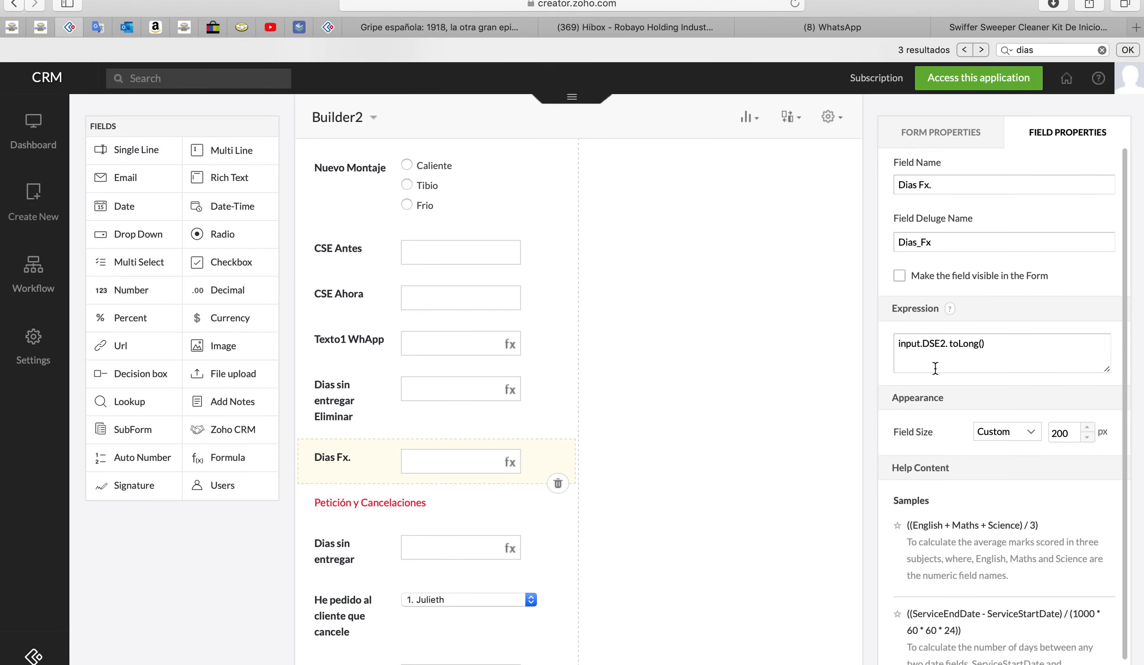
# Reopen the Dias Fx. expression editor to check the formula, then close it without editing
pyautogui.click(935, 369)
pyautogui.click(380, 327)
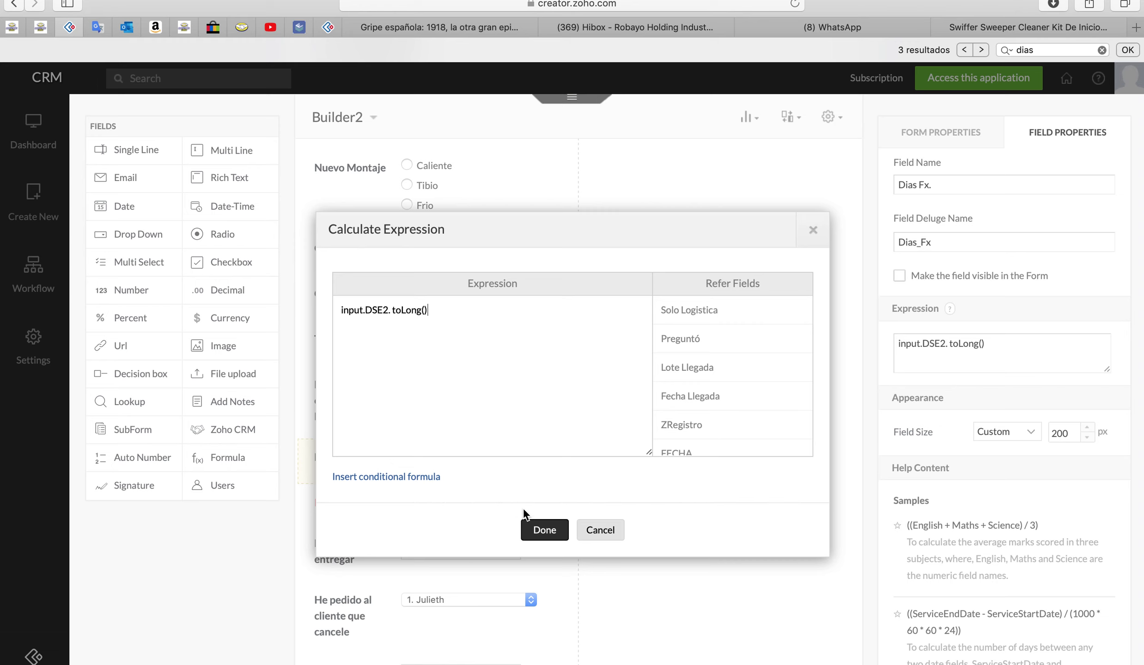
pyautogui.click(532, 536)
# Rerun the search in the Completo report and check the record's Dias Fx. value
pyautogui.click(44, 26)
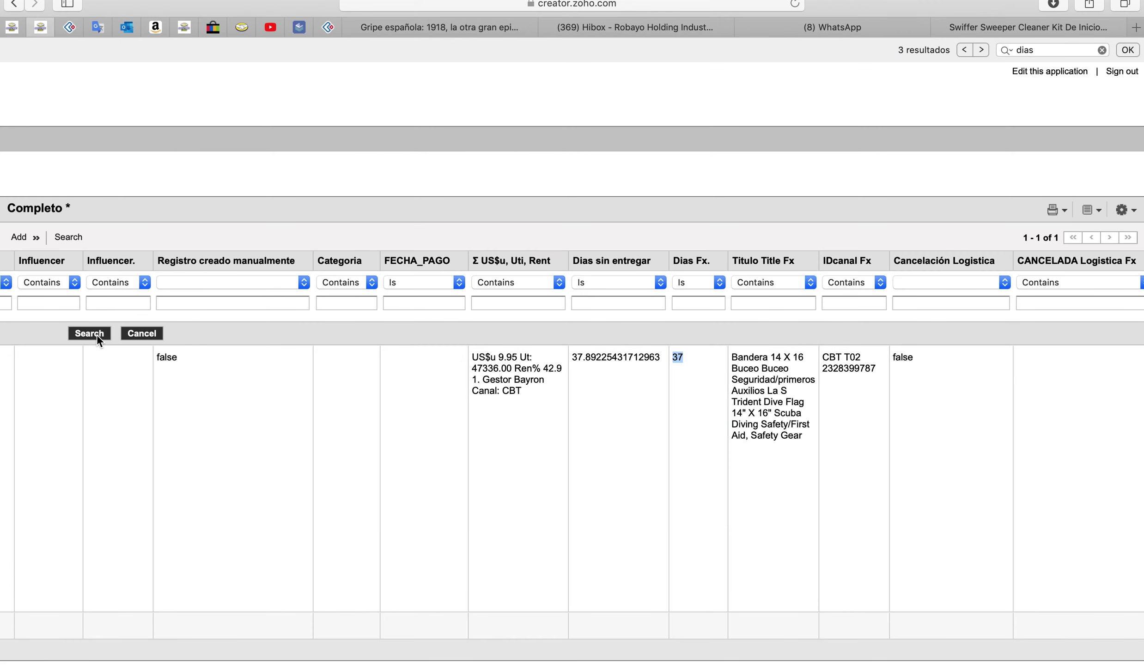
pyautogui.click(98, 335)
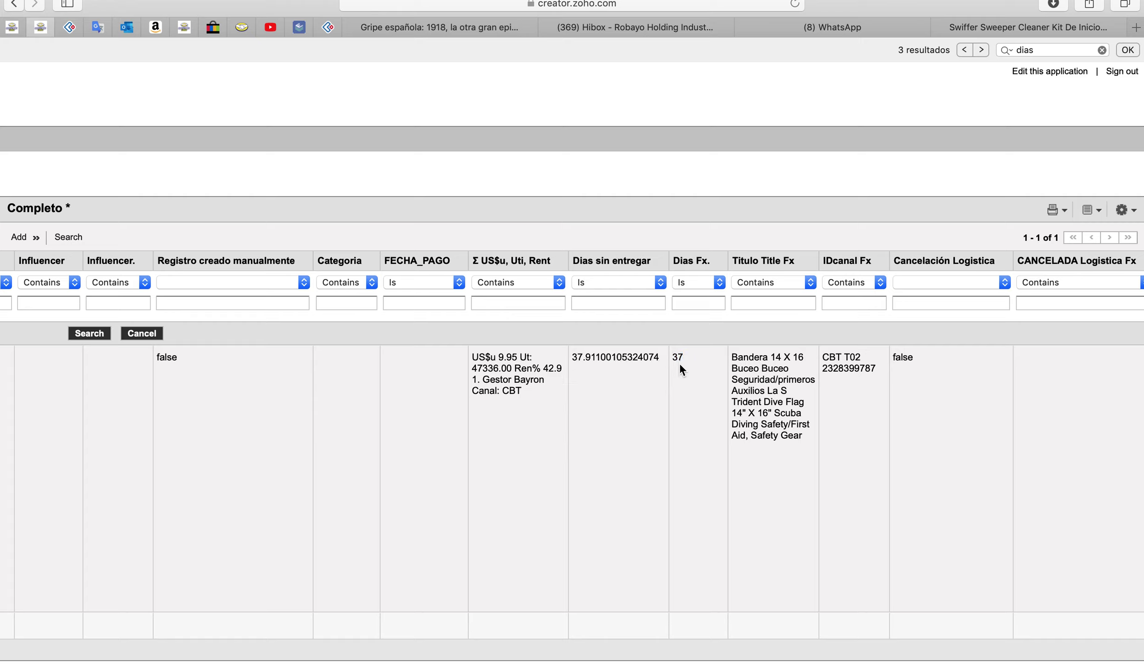
pyautogui.doubleClick(673, 358)
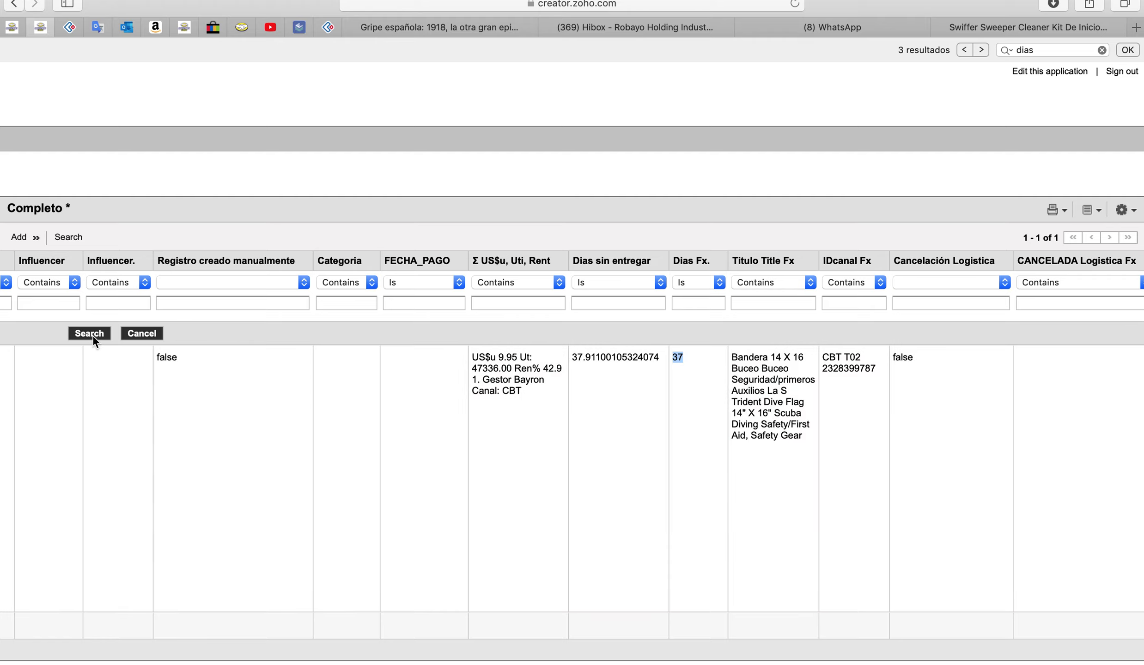
pyautogui.click(94, 334)
# Return to the form builder, rewrite the Dias Fx. expression as toLong(input.DSE2), and accept the change
pyautogui.click(70, 27)
pyautogui.click(996, 357)
pyautogui.click(401, 352)
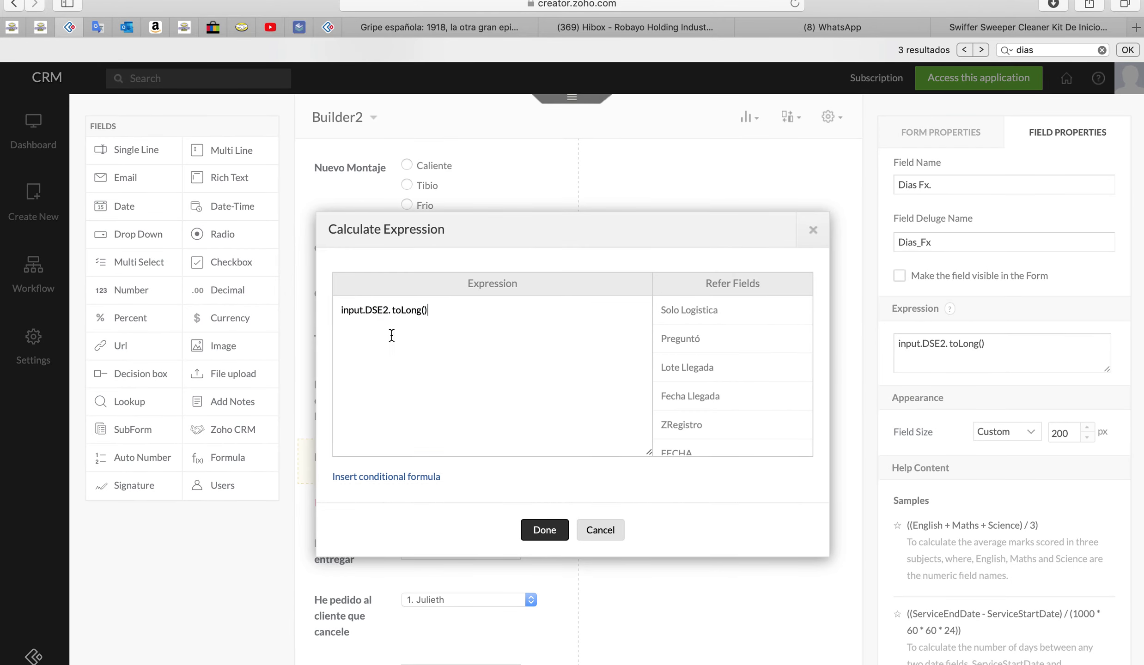
pyautogui.moveTo(388, 311); pyautogui.dragTo(330, 303)
pyautogui.press('super+c')
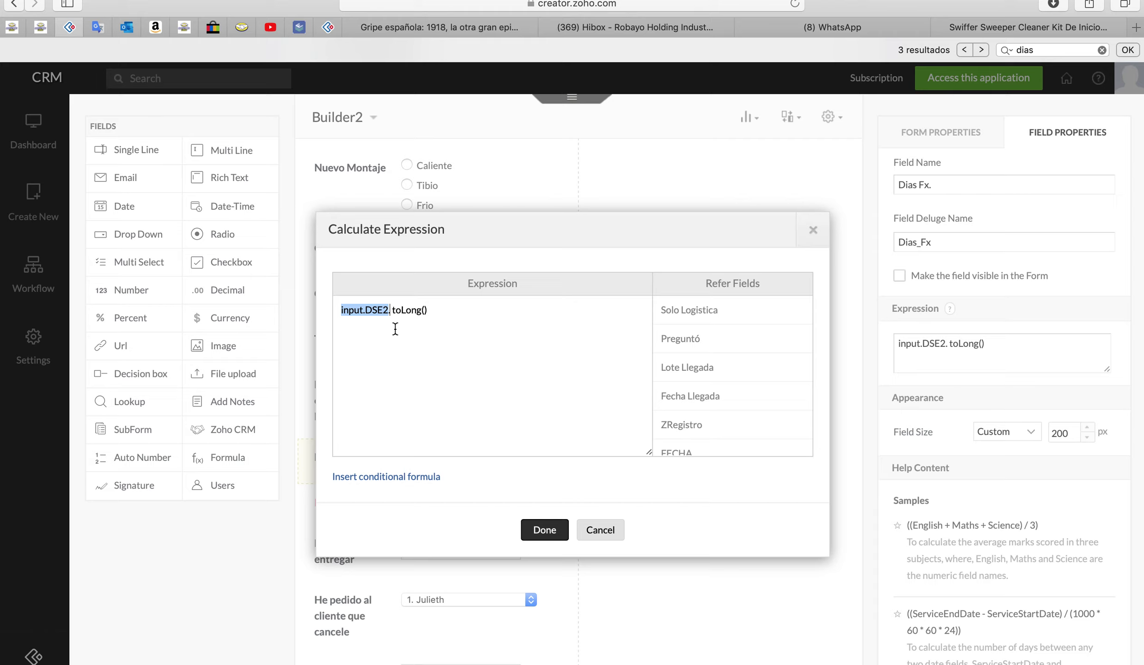
pyautogui.press('BackSpace')
pyautogui.press('Delete')
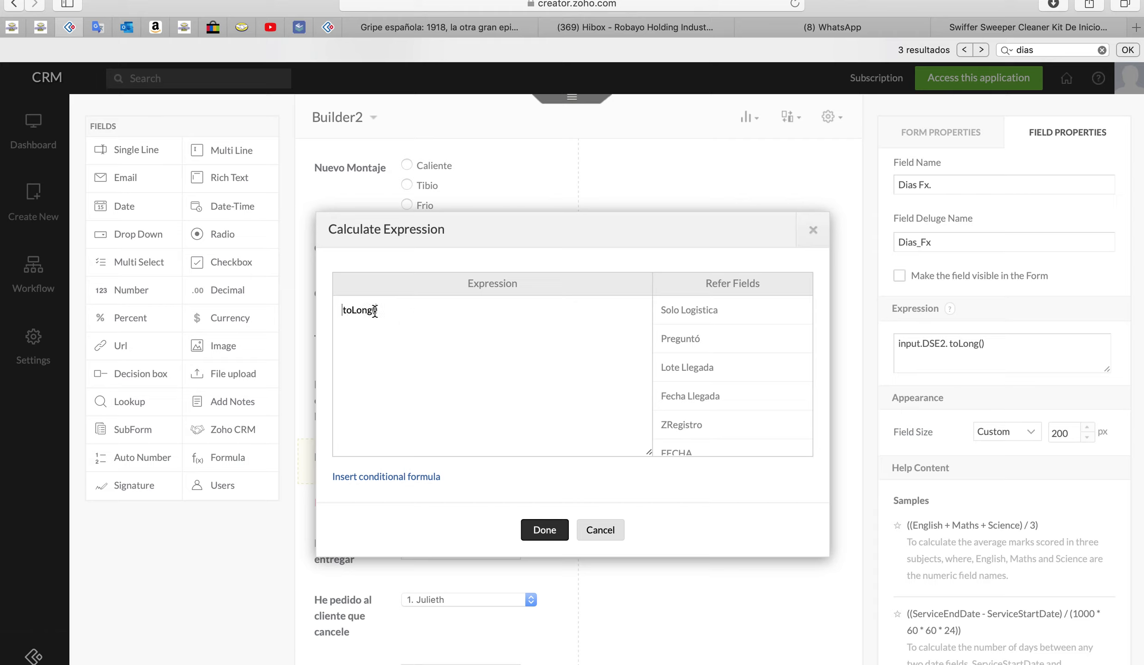
pyautogui.press('Right')
pyautogui.press('Right')
pyautogui.press('Right')
pyautogui.press('Right')
pyautogui.press('Right')
pyautogui.press('Right')
pyautogui.press('Right')
pyautogui.press('super+v')
pyautogui.click(440, 310)
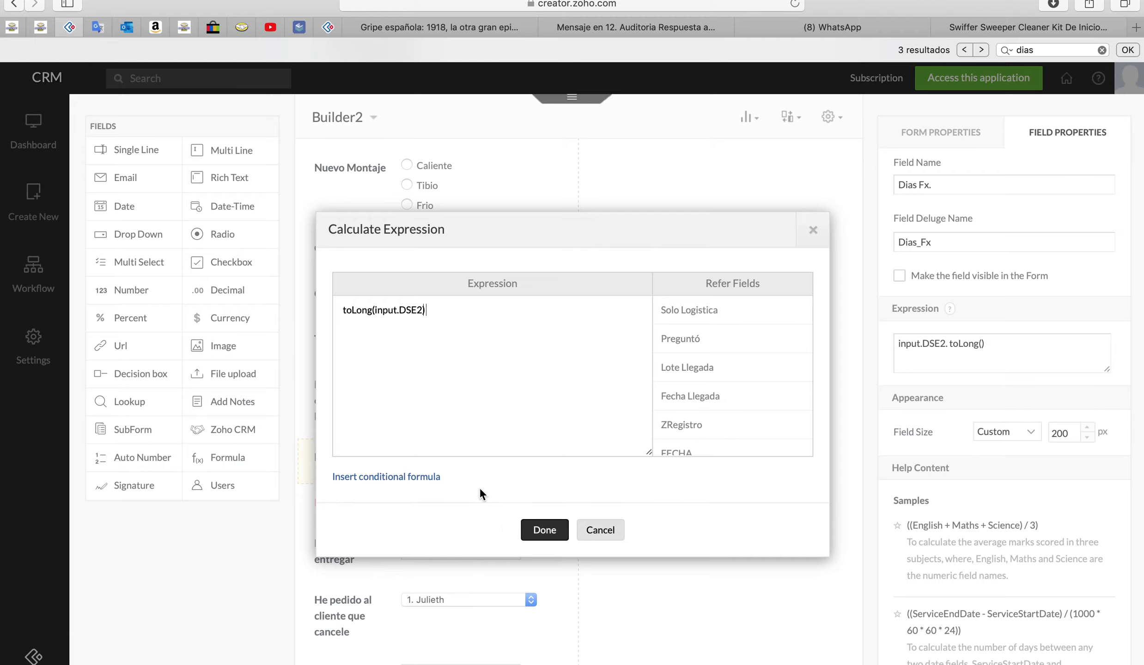
pyautogui.click(542, 530)
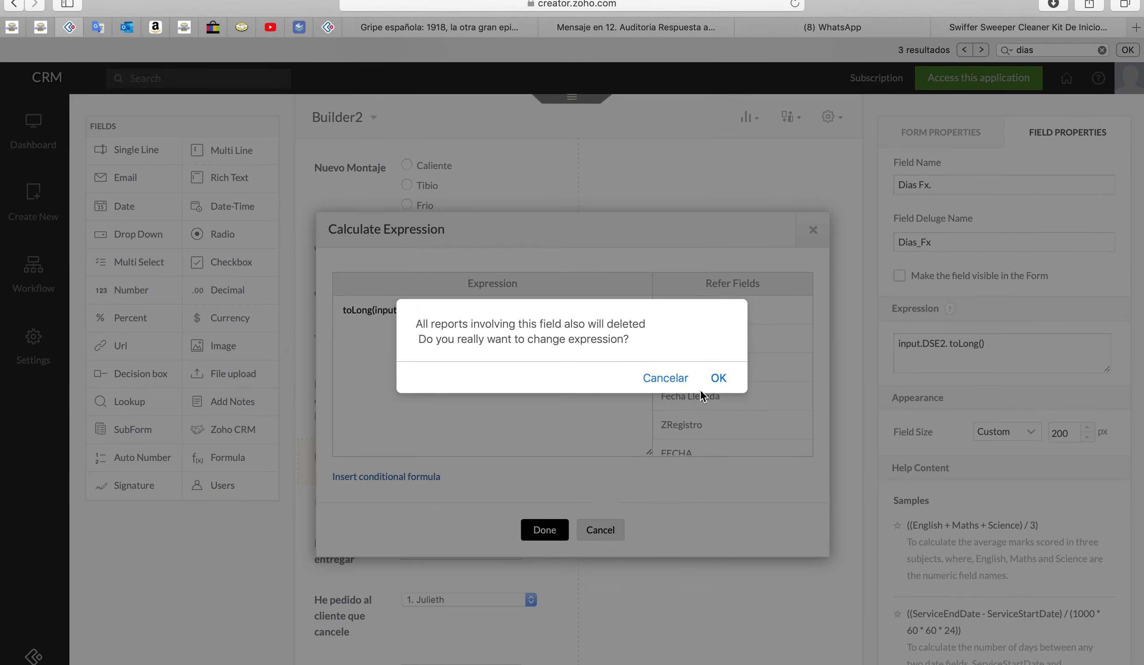
pyautogui.click(719, 379)
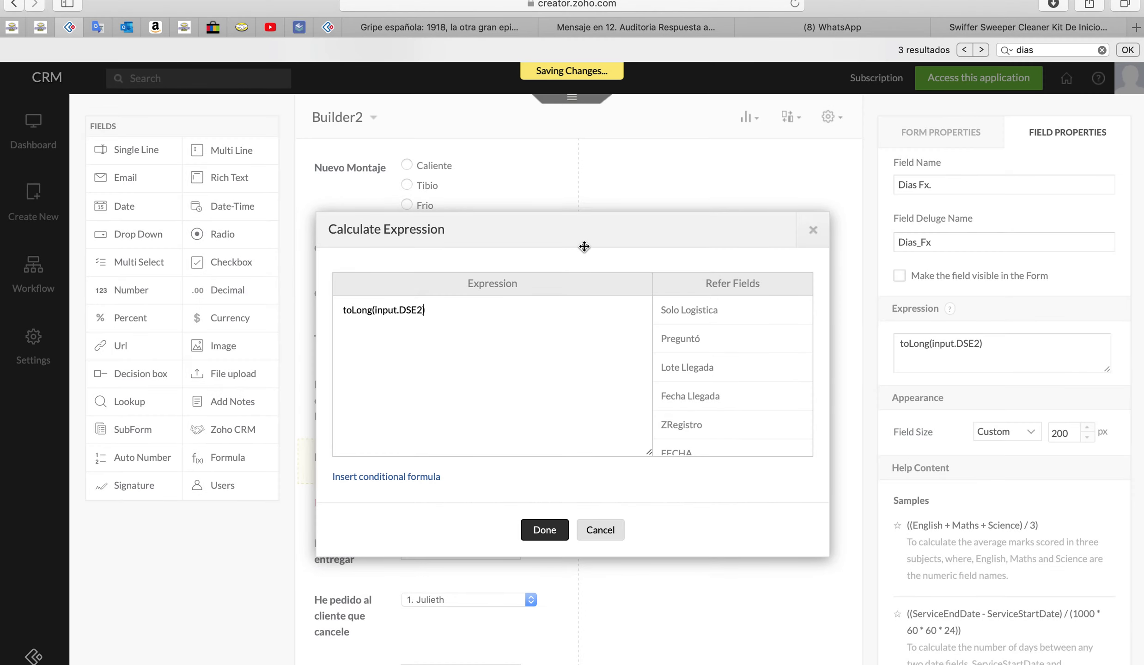
# Refresh the Completo report's search results to check Dias Fx. with the toLong(input.DSE2) expression
pyautogui.click(41, 27)
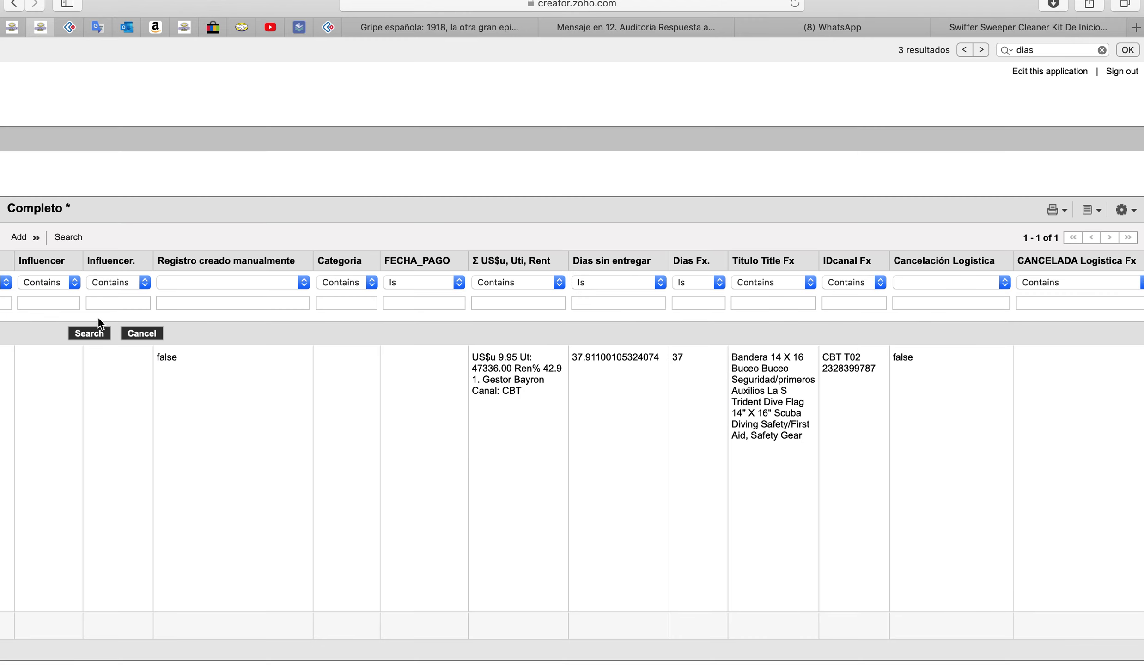
pyautogui.click(99, 333)
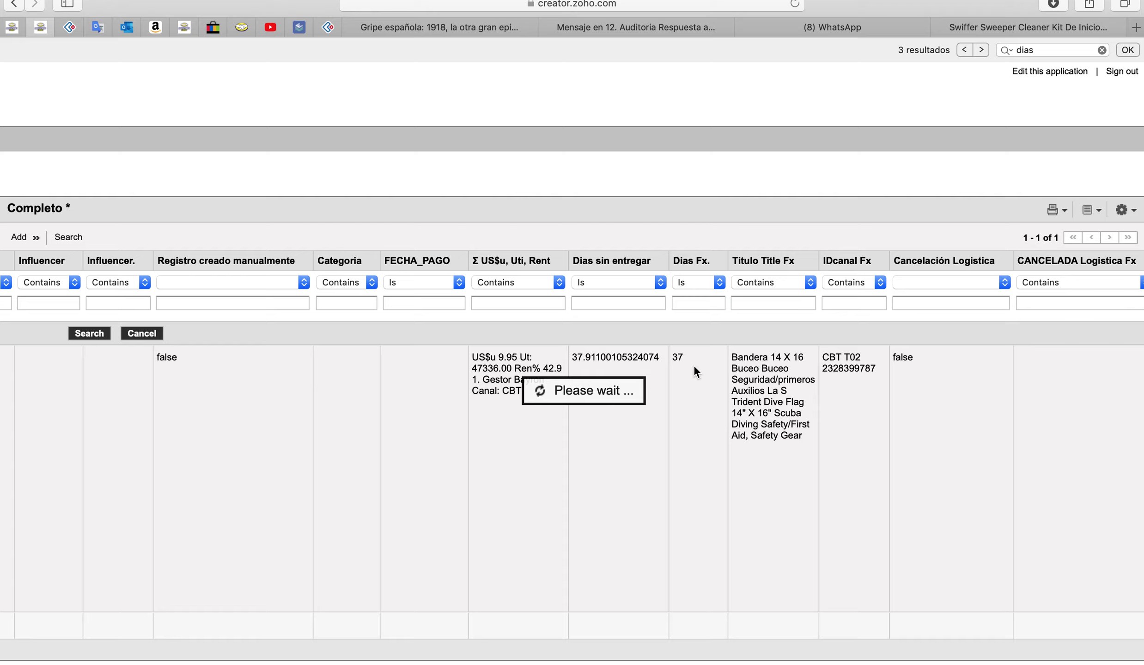